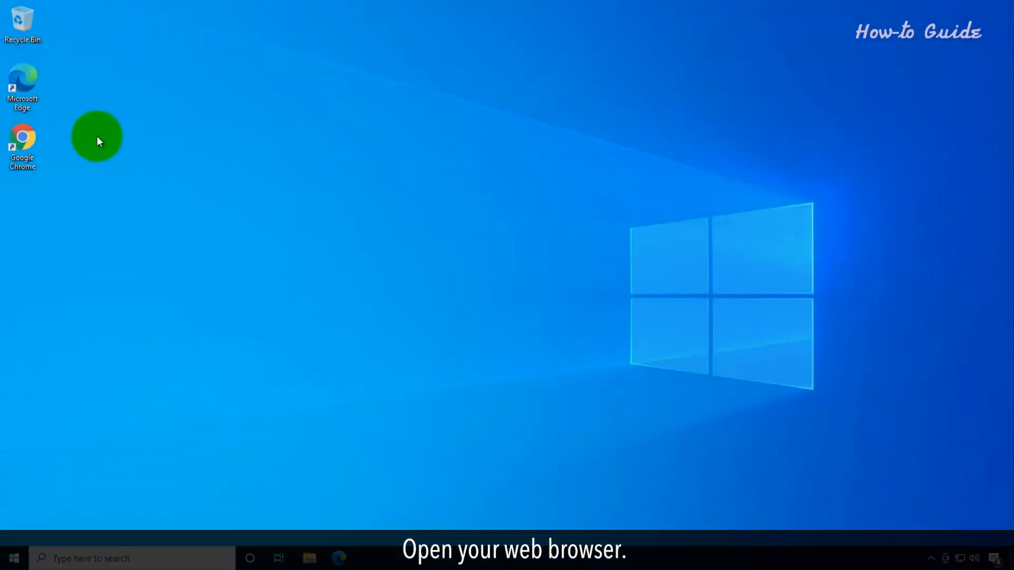
# Launch Chrome and load youtube.com.
pyautogui.doubleClick(38, 139)
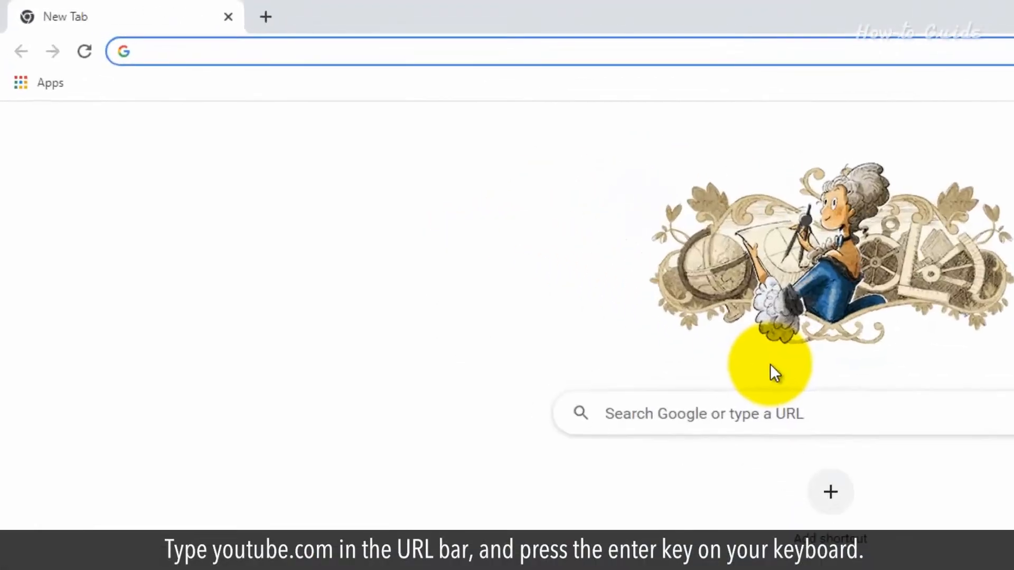
pyautogui.write('you')
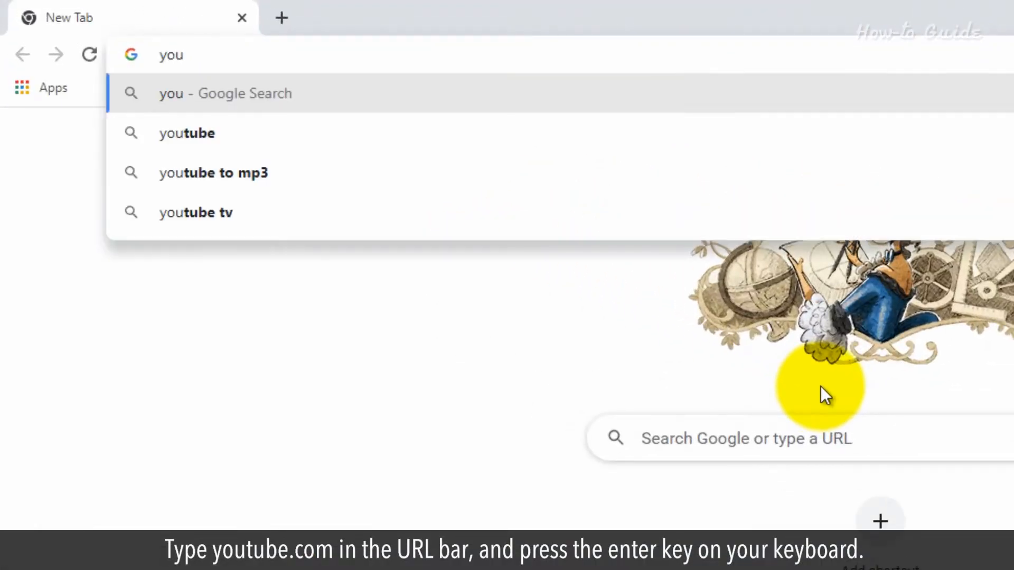
pyautogui.write('tube.com')
pyautogui.press('Return')
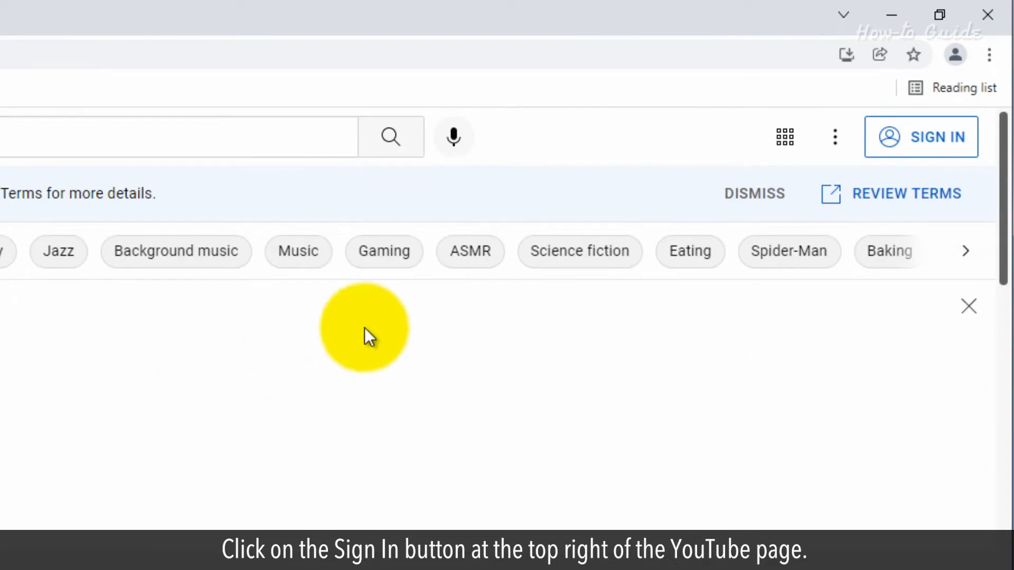
# Start YouTube sign-in and submit the Gmail address to reach the password page.
pyautogui.click(910, 138)
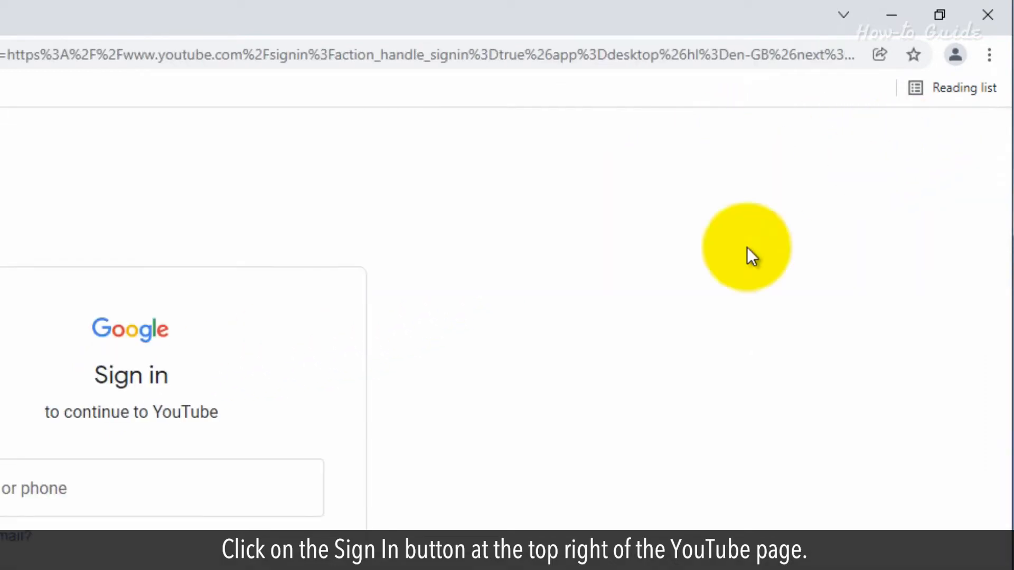
pyautogui.write('adambaldwin724@g')
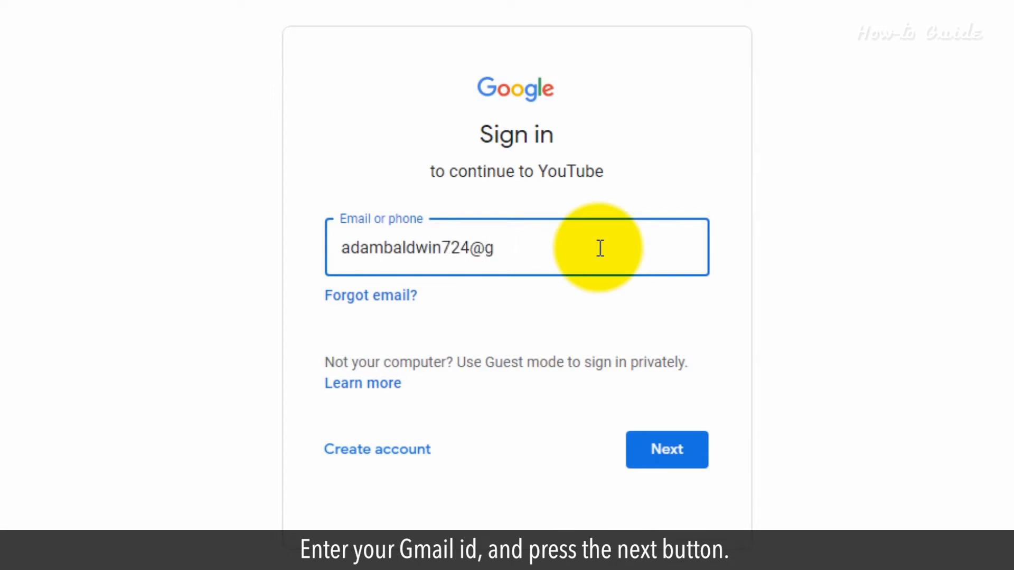
pyautogui.write('mail.com')
pyautogui.click(667, 449)
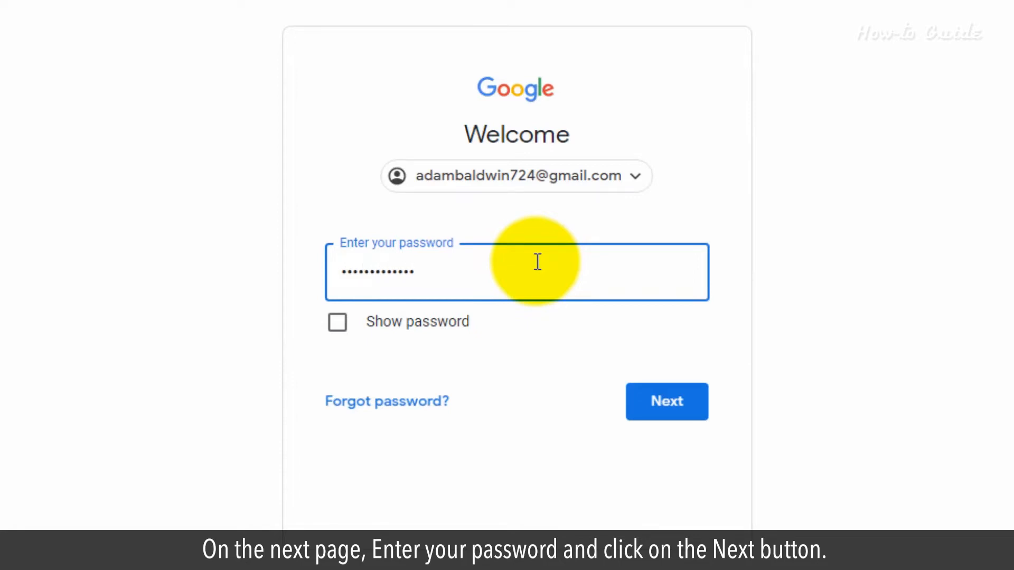
# Submit the password and the texted verification code so YouTube opens signed in.
pyautogui.click(667, 401)
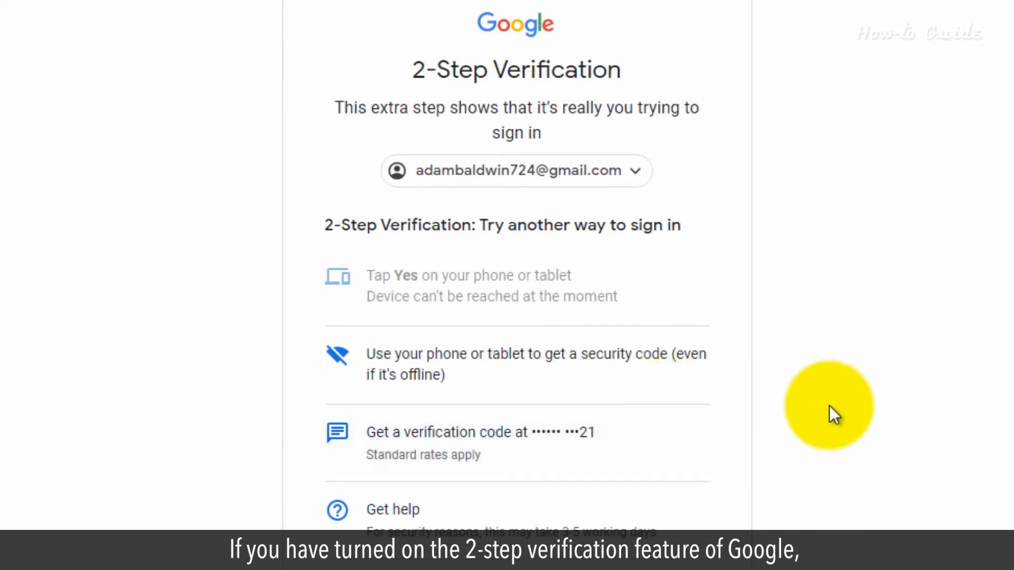
pyautogui.click(553, 432)
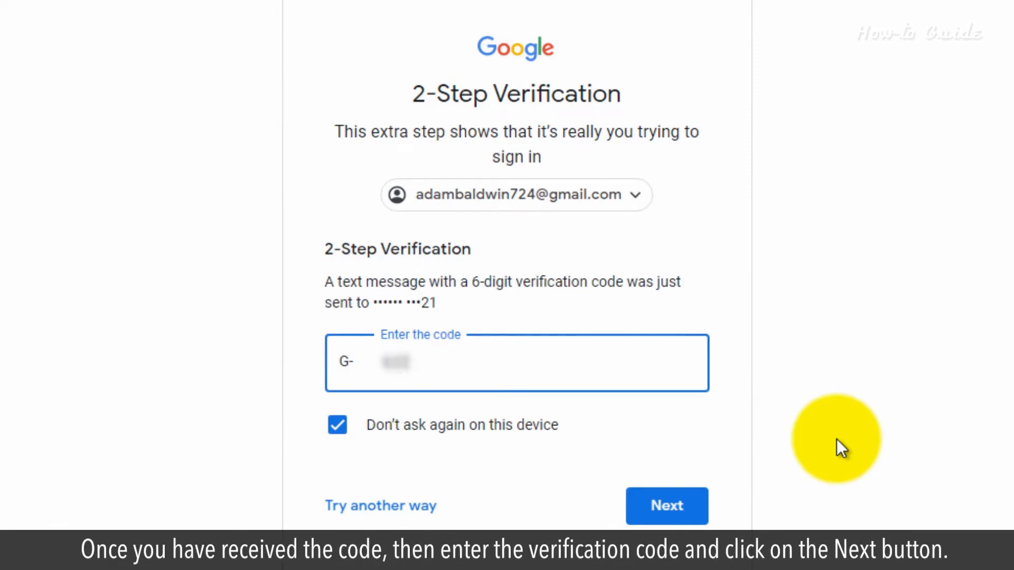
pyautogui.click(667, 505)
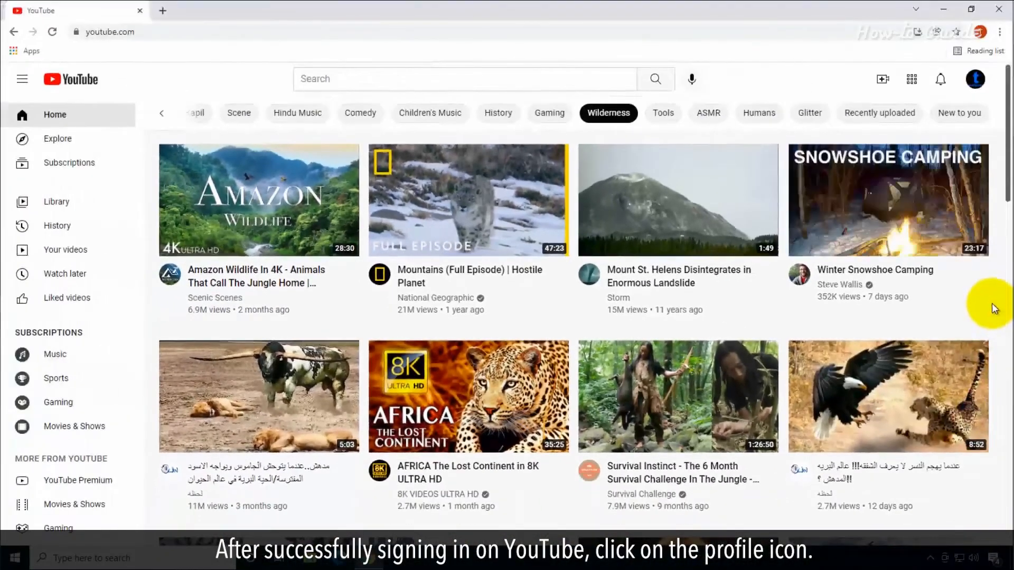
# From the account menu, show the Choose your language list.
pyautogui.click(975, 78)
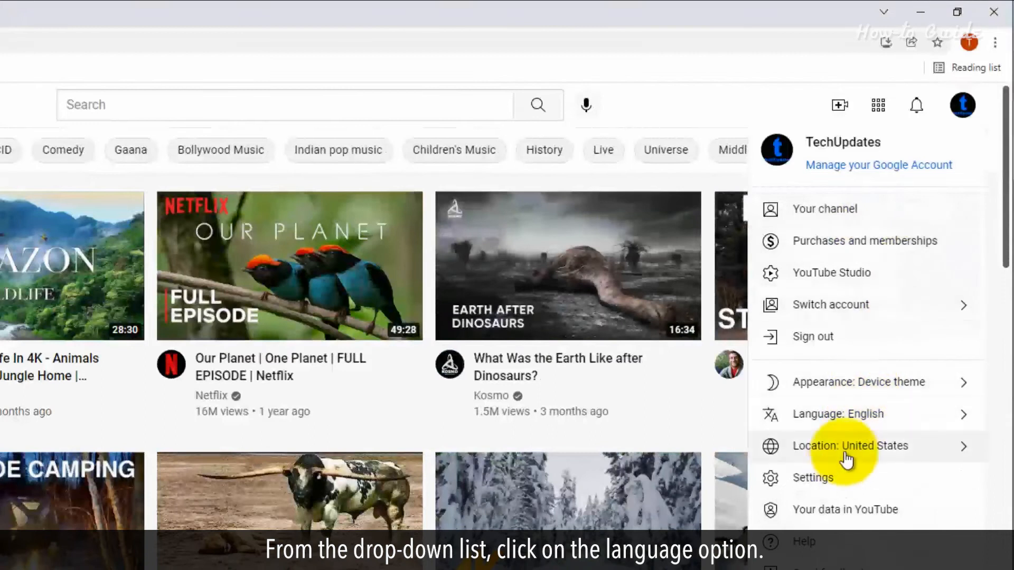
pyautogui.click(851, 418)
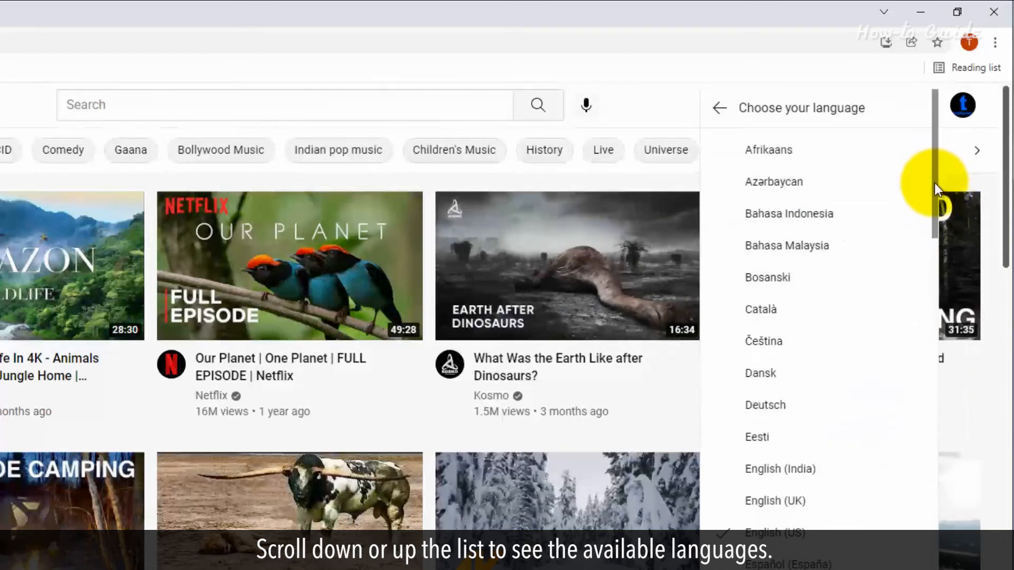
pyautogui.moveTo(934, 178)
pyautogui.mouseDown()
pyautogui.moveTo(938, 433)
pyautogui.moveTo(942, 214)
pyautogui.mouseUp()
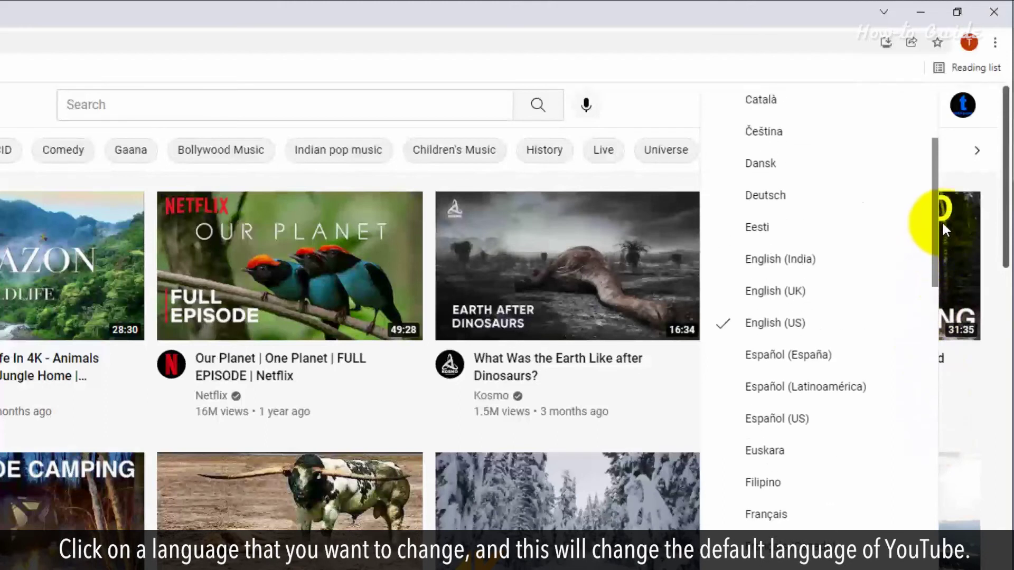
# Choose English (UK) as the YouTube interface language.
pyautogui.click(790, 298)
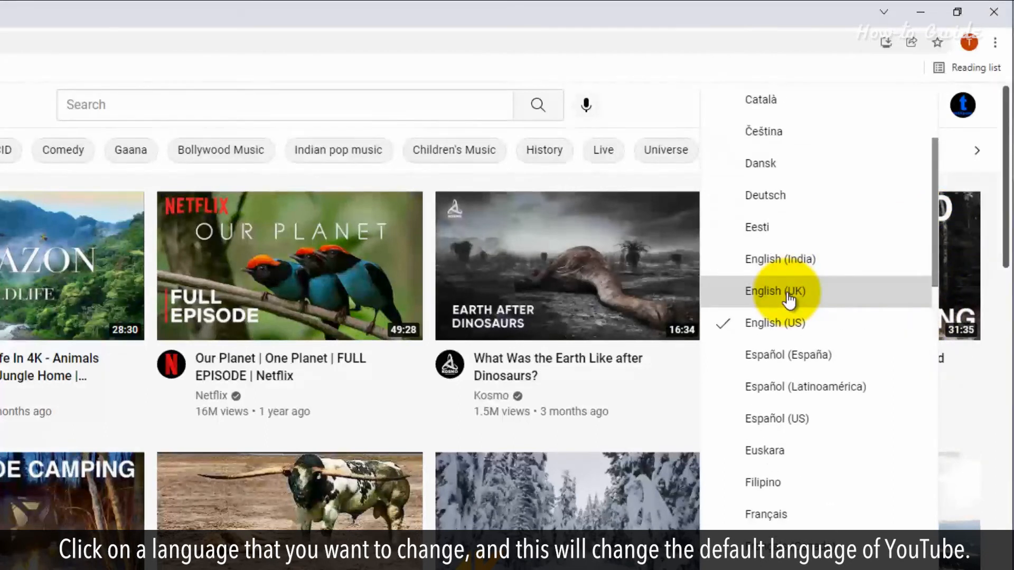